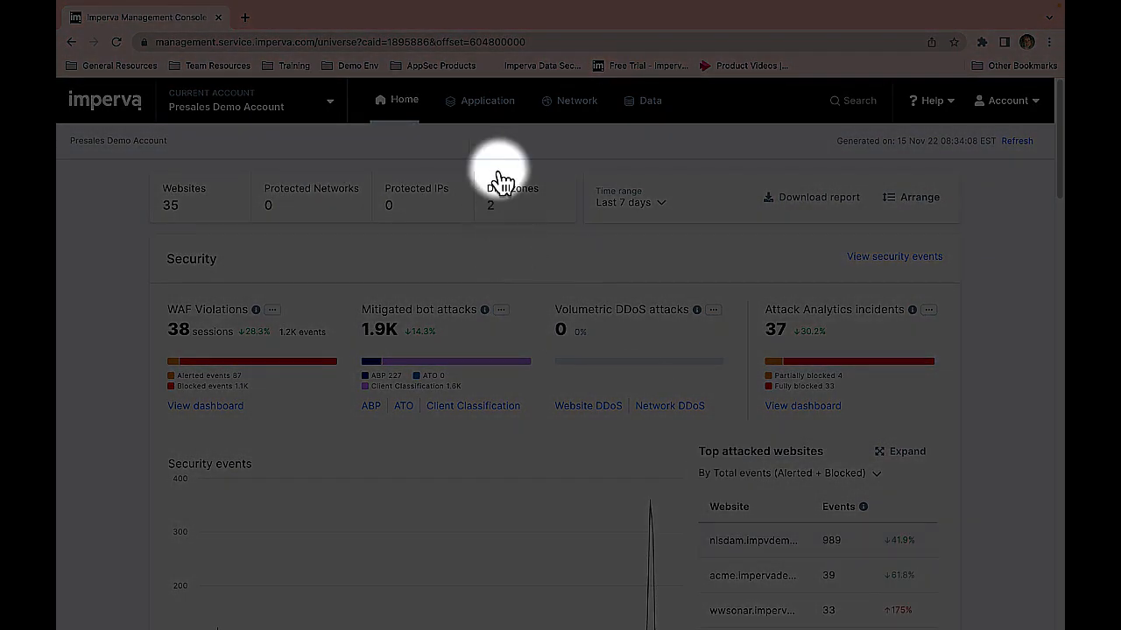
- Open the list of WAF policies for the account's applications
click(482, 120)
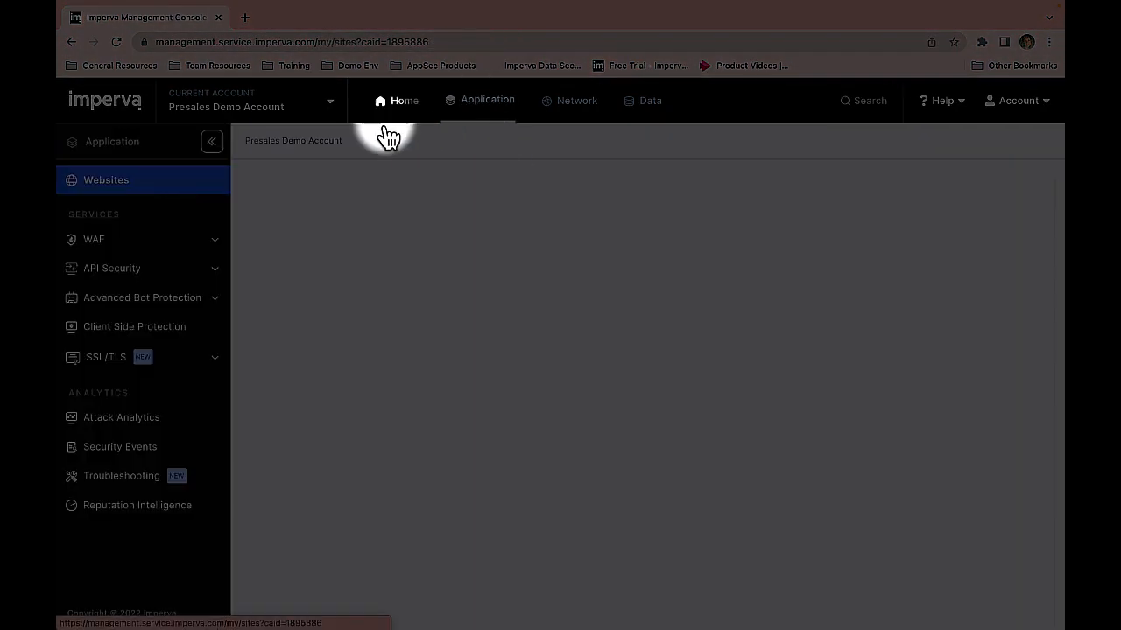
click(211, 245)
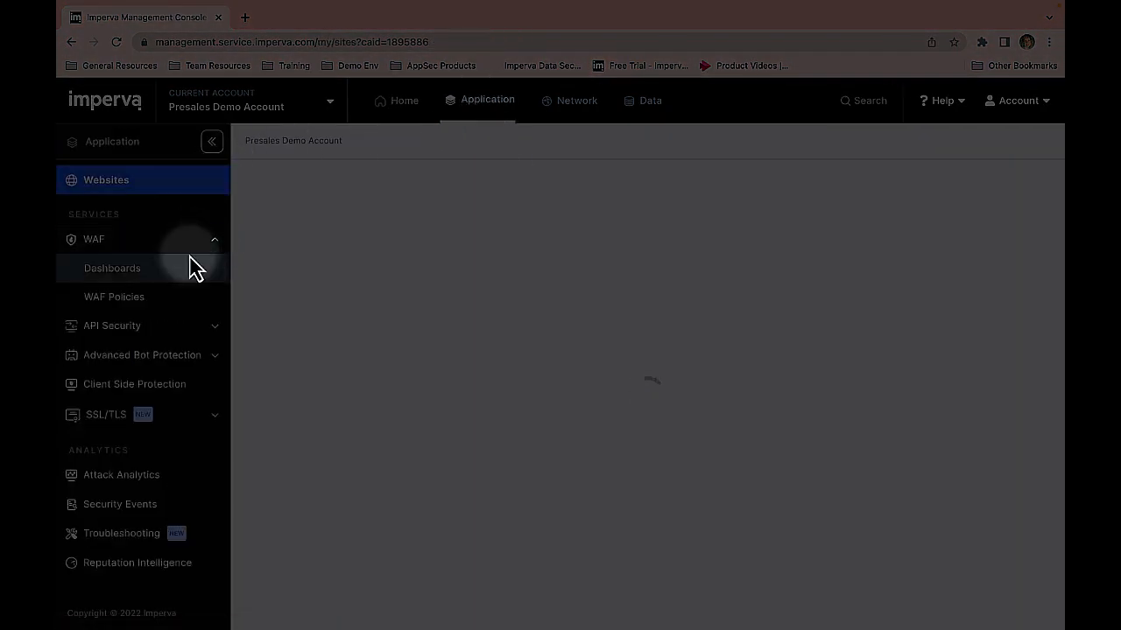
click(138, 307)
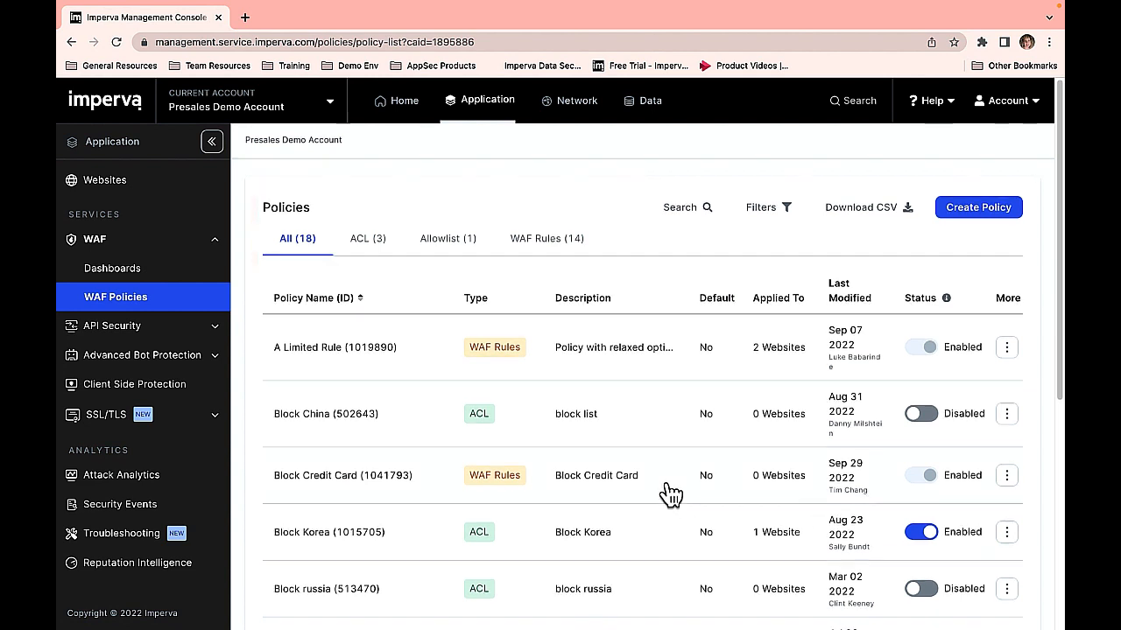
- Open the generated default WAF Rules policy that is applied to 4 websites for editing
scroll(671, 493, down, 3)
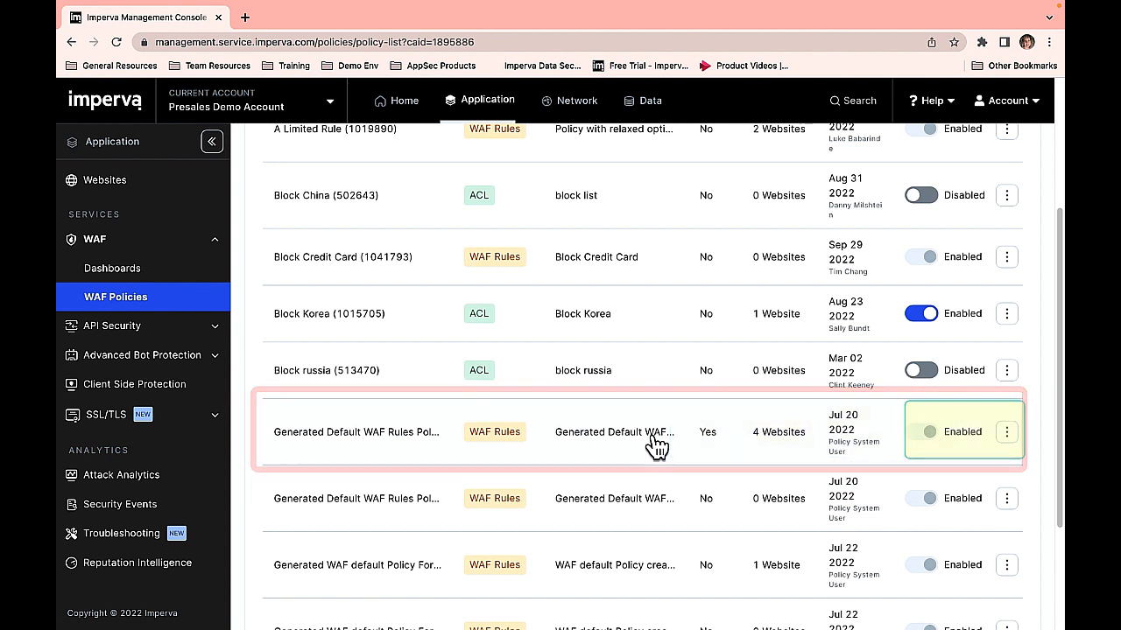
click(1008, 433)
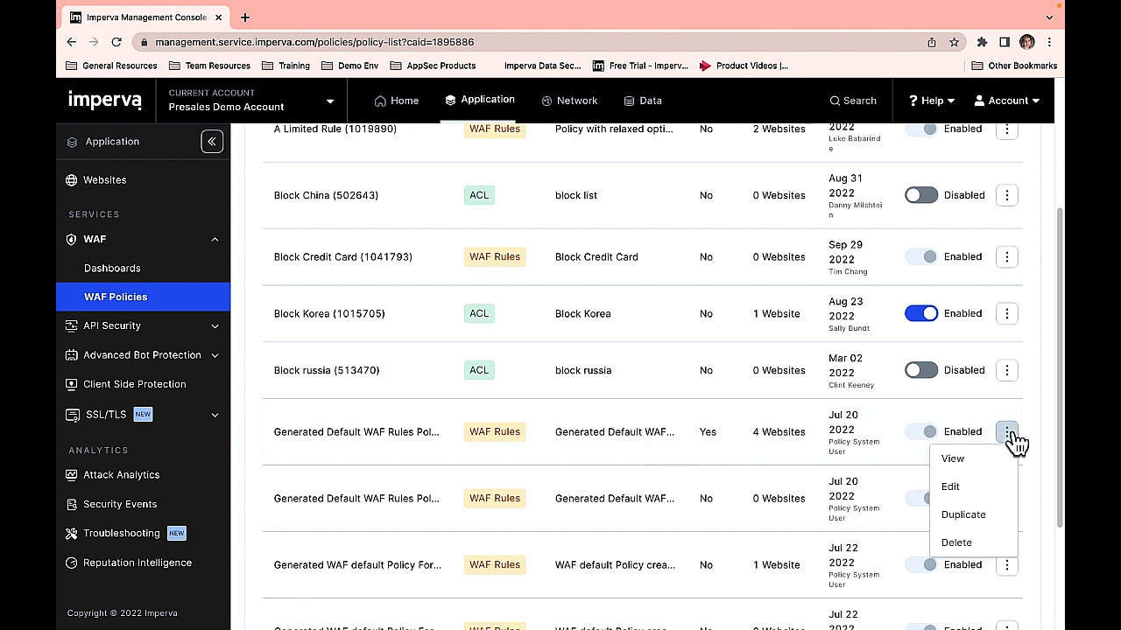
click(958, 494)
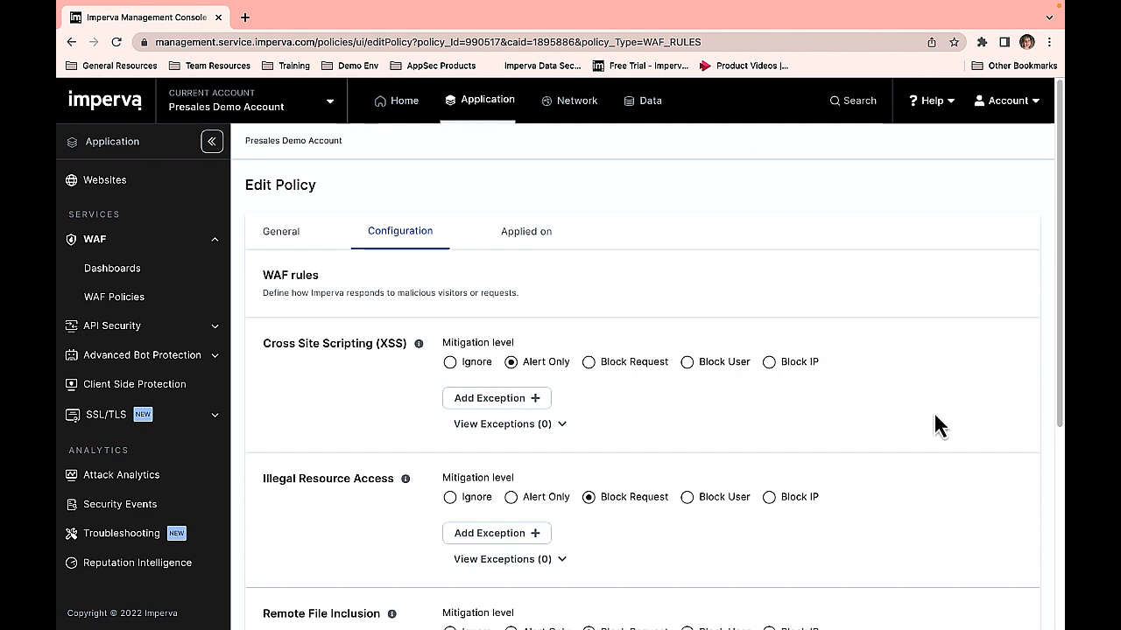
- Set the Cross Site Scripting (XSS) mitigation level to Block Request and start adding an exception to that rule
scroll(935, 417, down, 5)
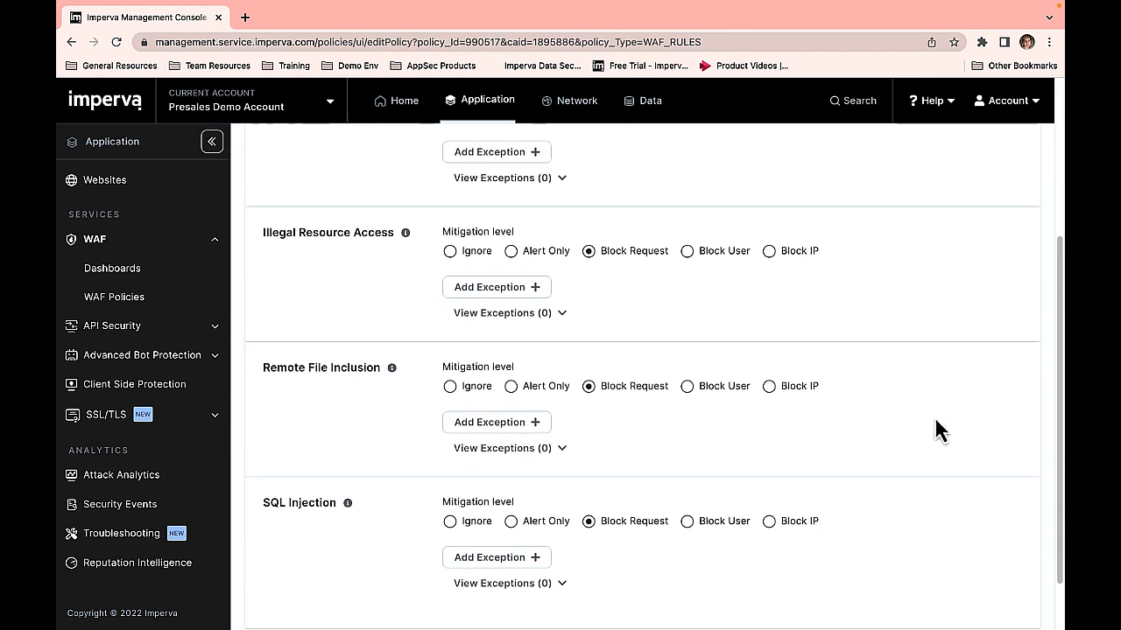
scroll(934, 416, down, 2)
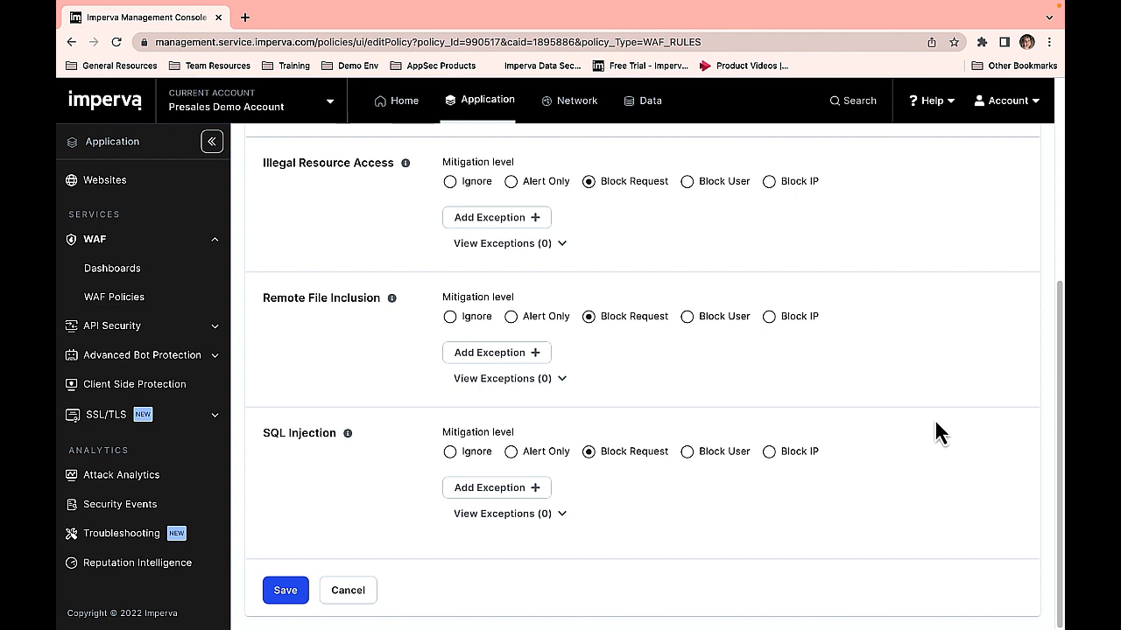
mouse_move(394, 302)
scroll(910, 341, up, 3)
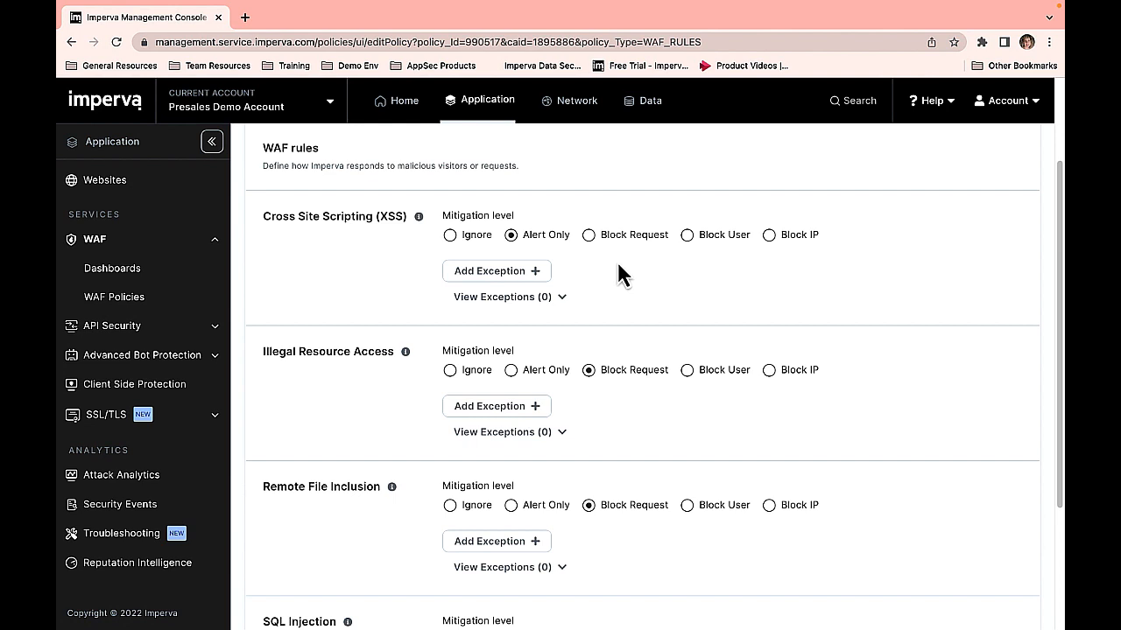
click(586, 236)
click(508, 274)
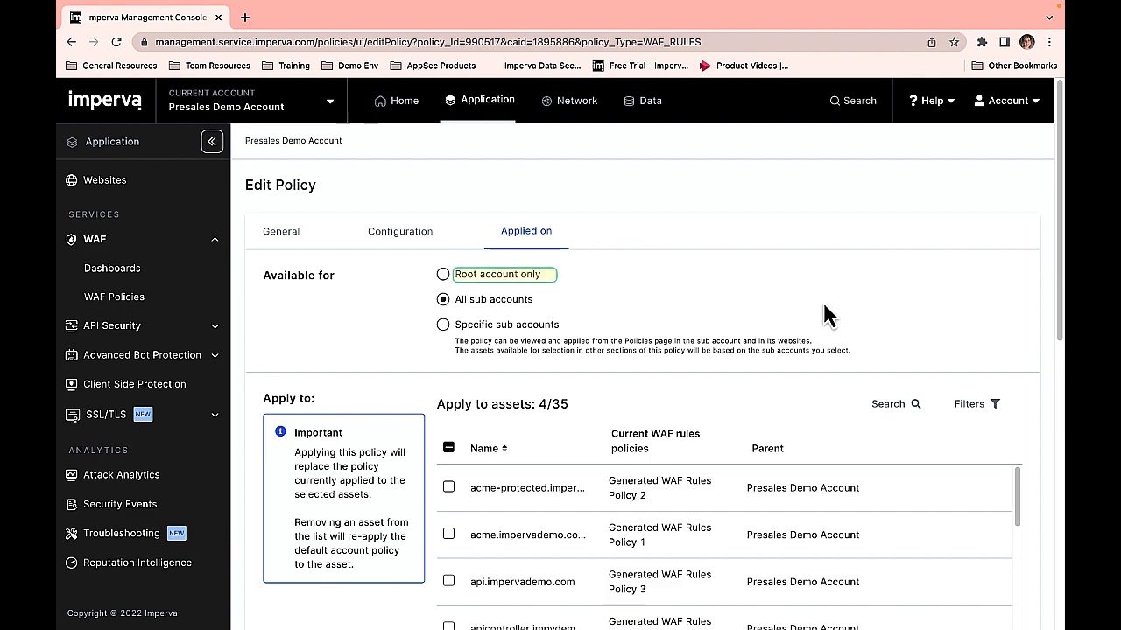
- Make the policy available to the root account only and review its asset assignments and default policy section
click(442, 275)
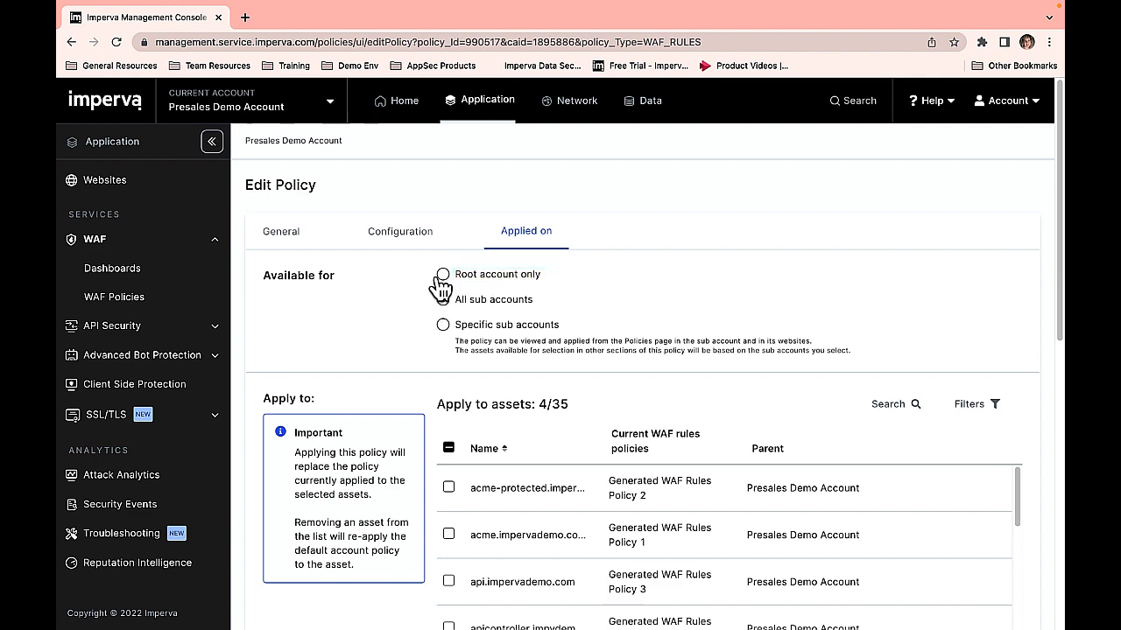
scroll(371, 322, down, 5)
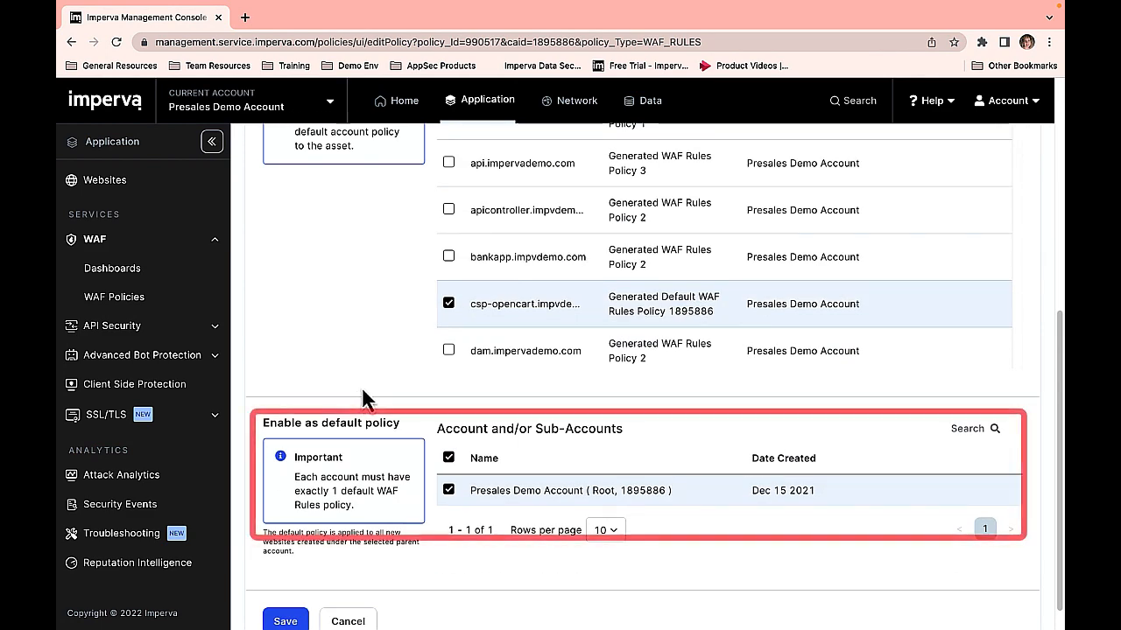
scroll(367, 401, up, 2)
scroll(368, 398, up, 3)
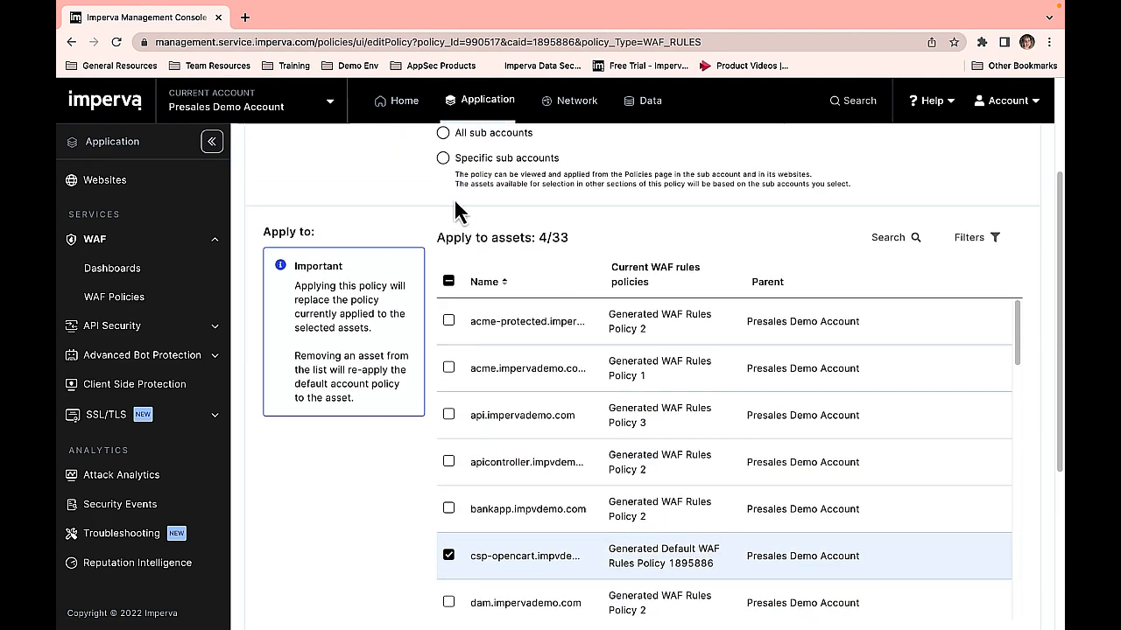
- Make the policy available to all sub accounts, review its assets, and switch its availability to specific sub accounts
click(443, 253)
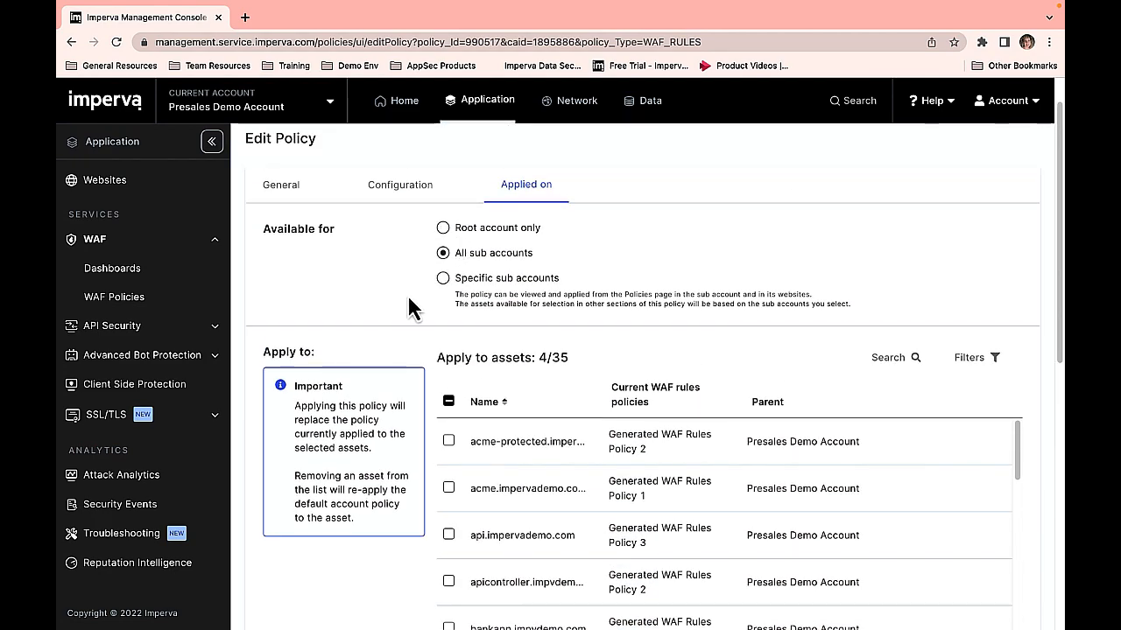
scroll(408, 300, down, 4)
scroll(411, 316, up, 5)
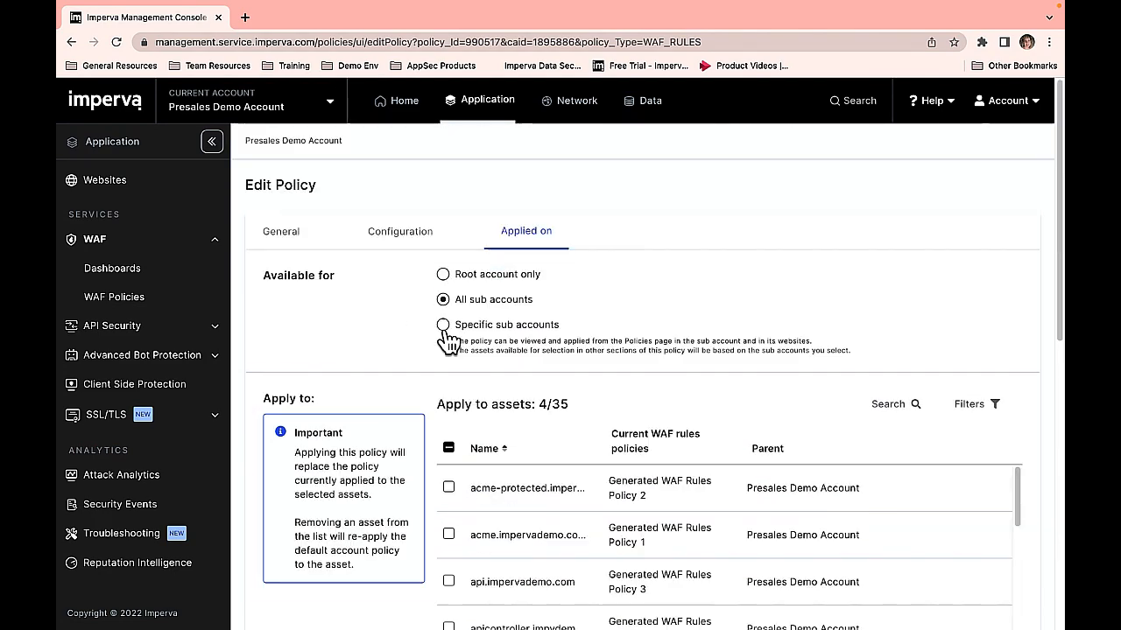
click(443, 325)
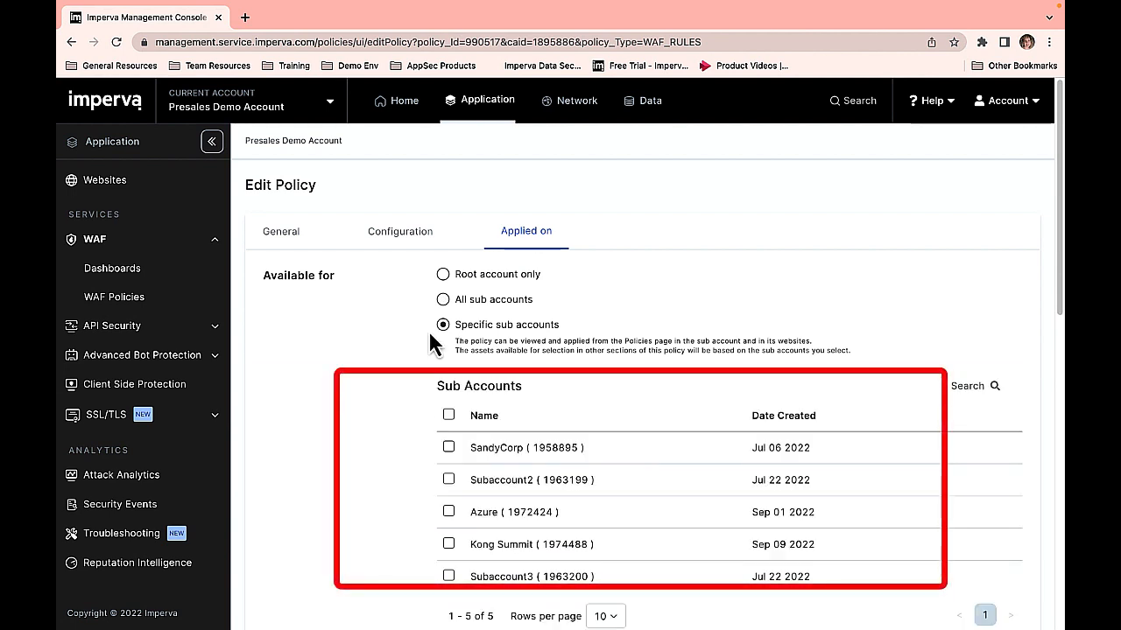
scroll(347, 416, down, 3)
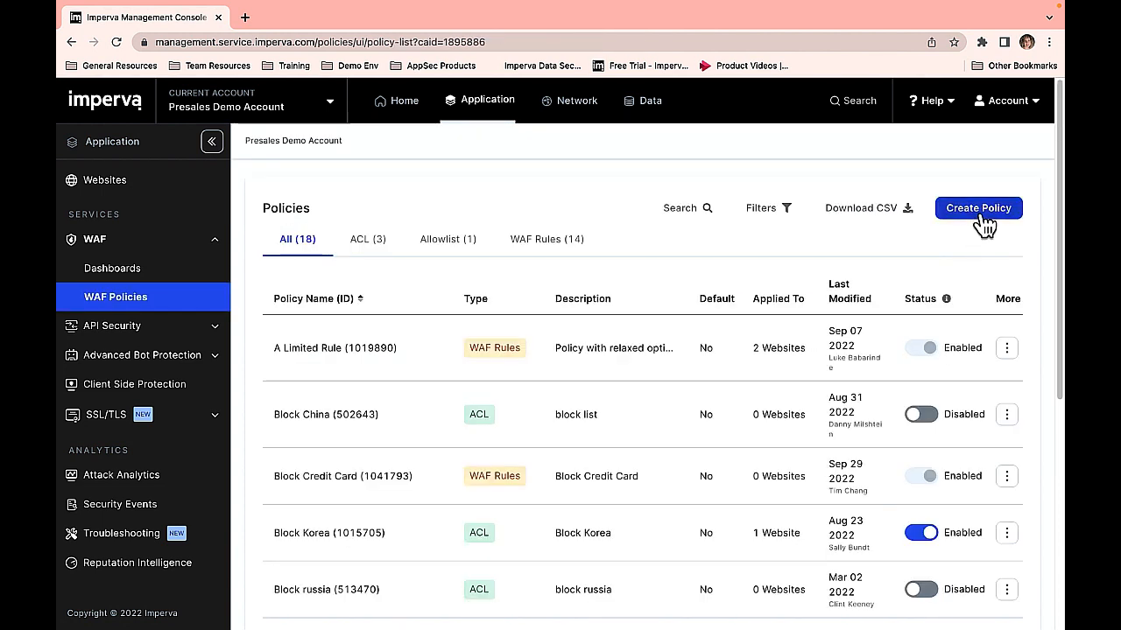
- Start a new policy and set its type to ACL - Access control list
click(980, 210)
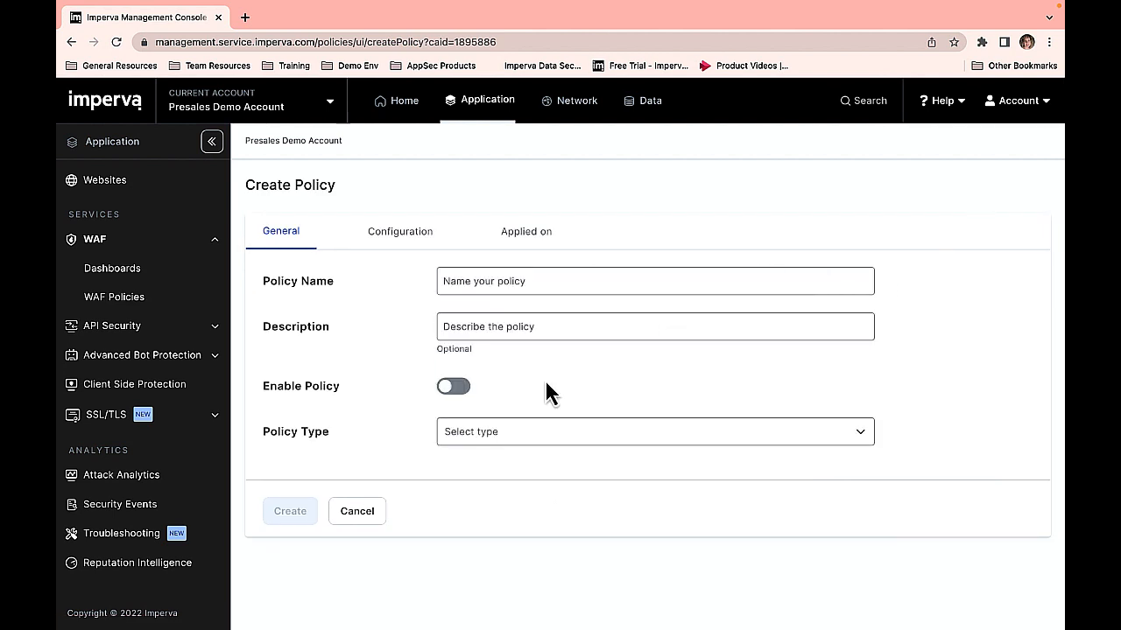
click(550, 435)
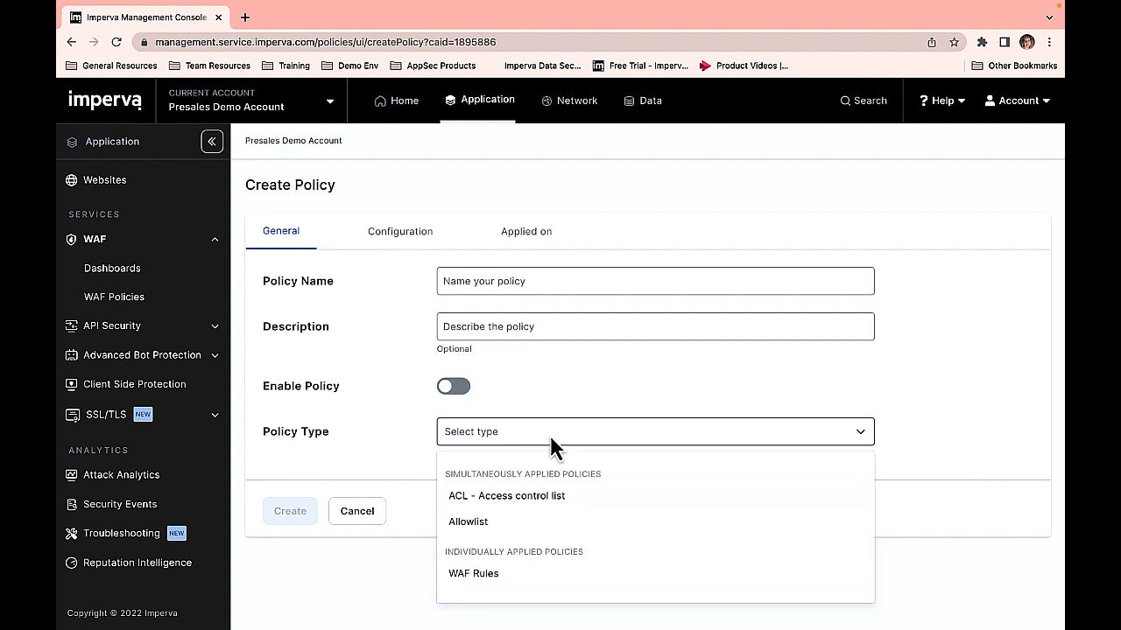
click(598, 501)
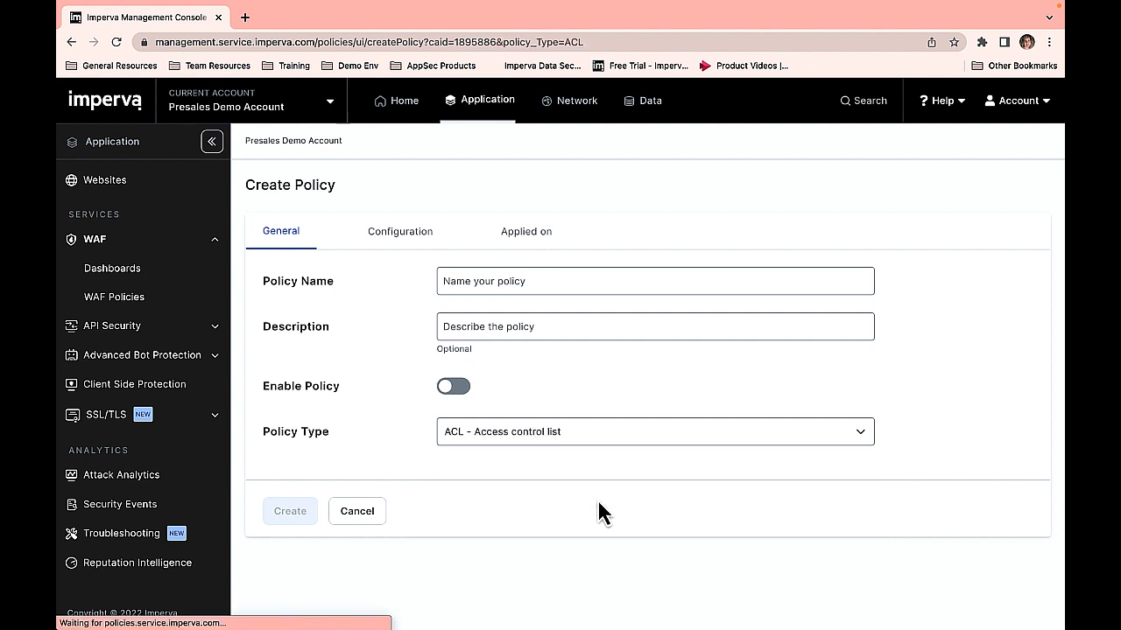
- Examine the ACL configuration options, including the countries that can be blocked by continent
click(390, 236)
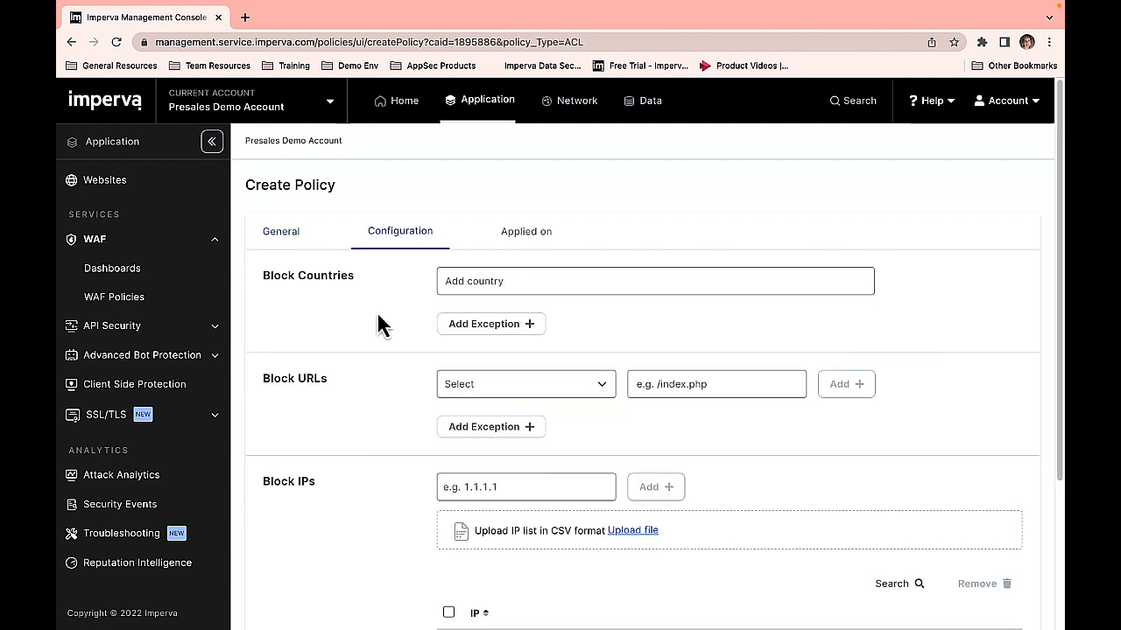
click(489, 281)
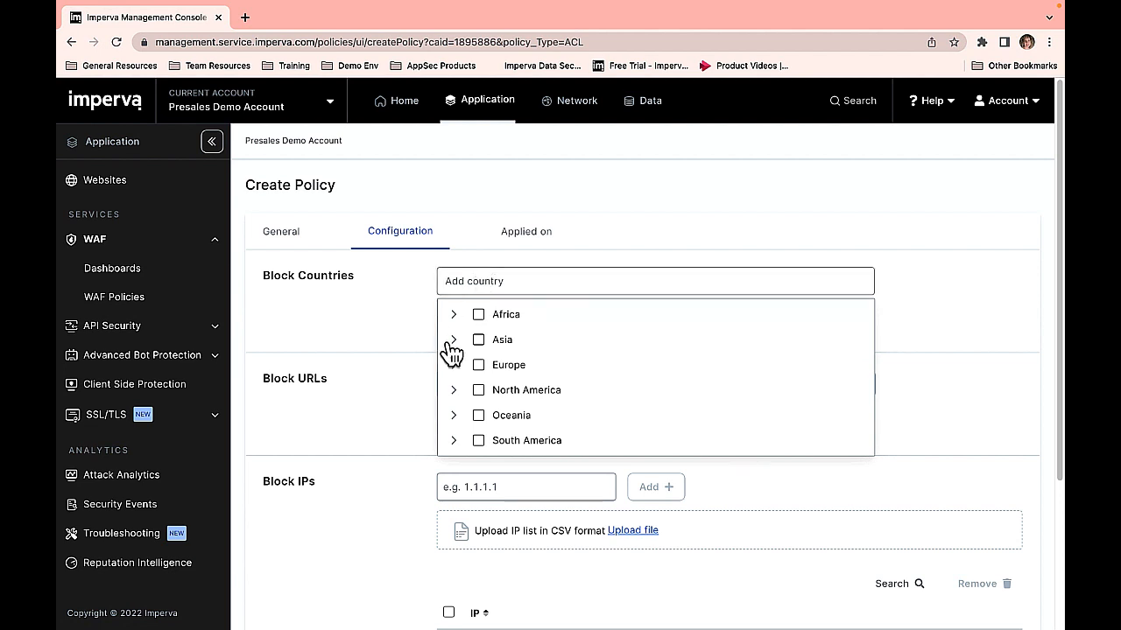
click(454, 315)
click(456, 317)
click(376, 394)
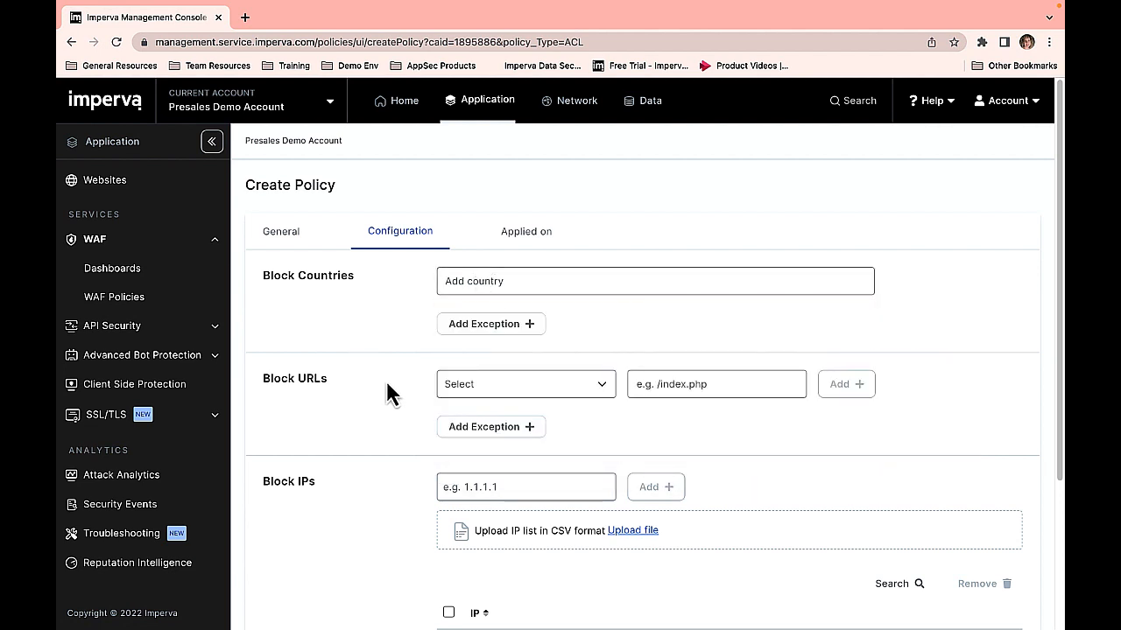
- Change the new policy's type to Allowlist and view its configuration options
click(276, 234)
click(495, 430)
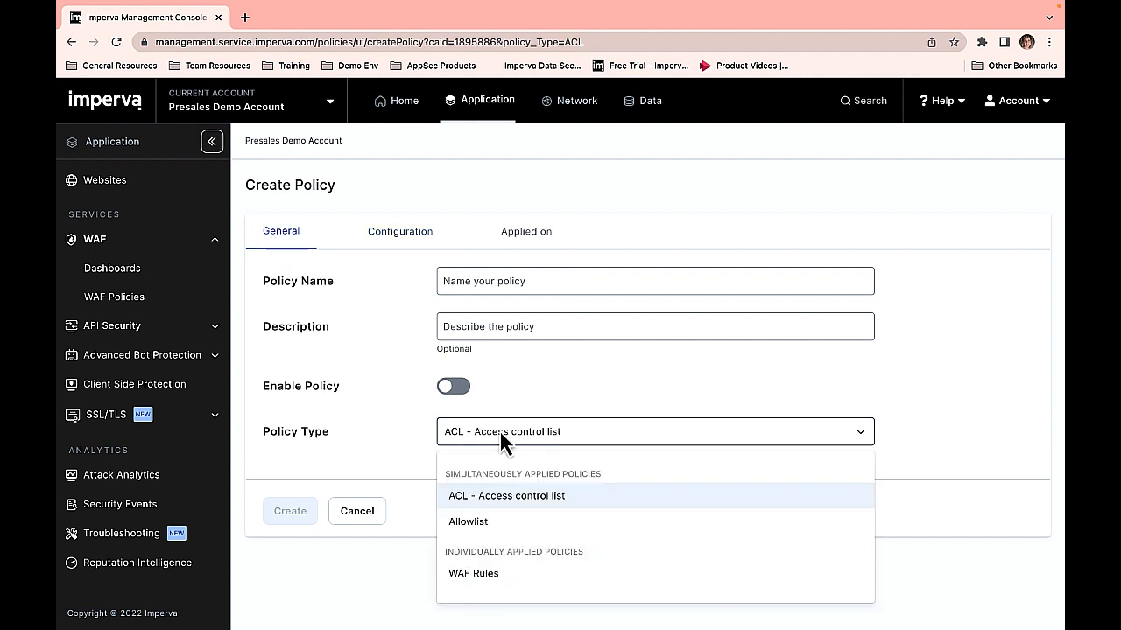
click(499, 522)
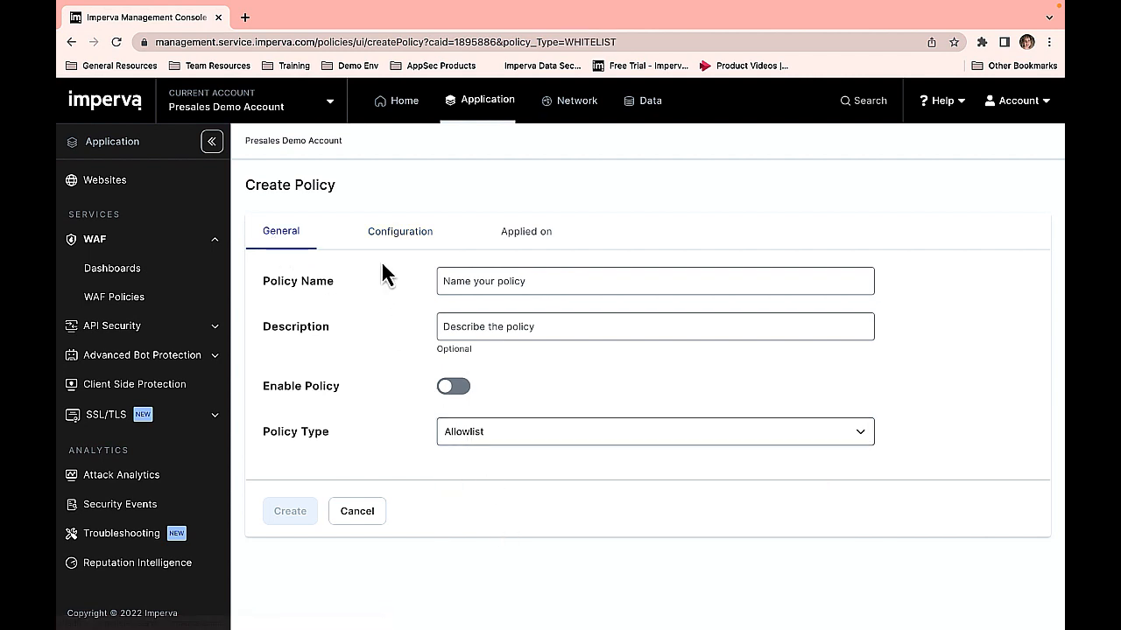
click(398, 244)
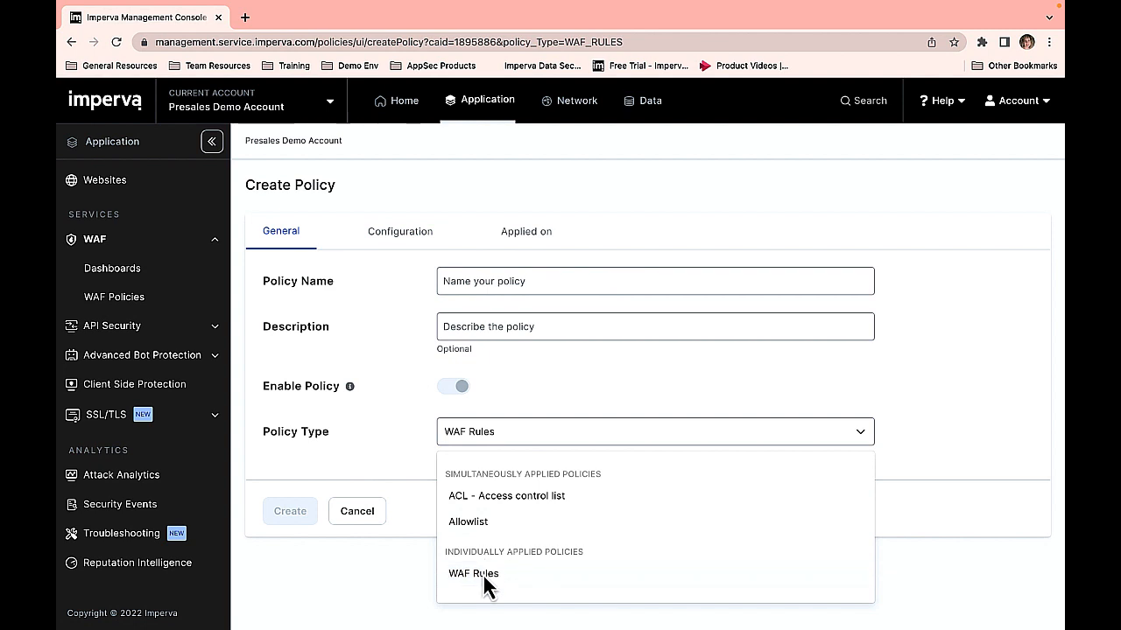
- Set the new policy's type to WAF Rules, name it Test and go to its configuration
click(486, 578)
click(483, 281)
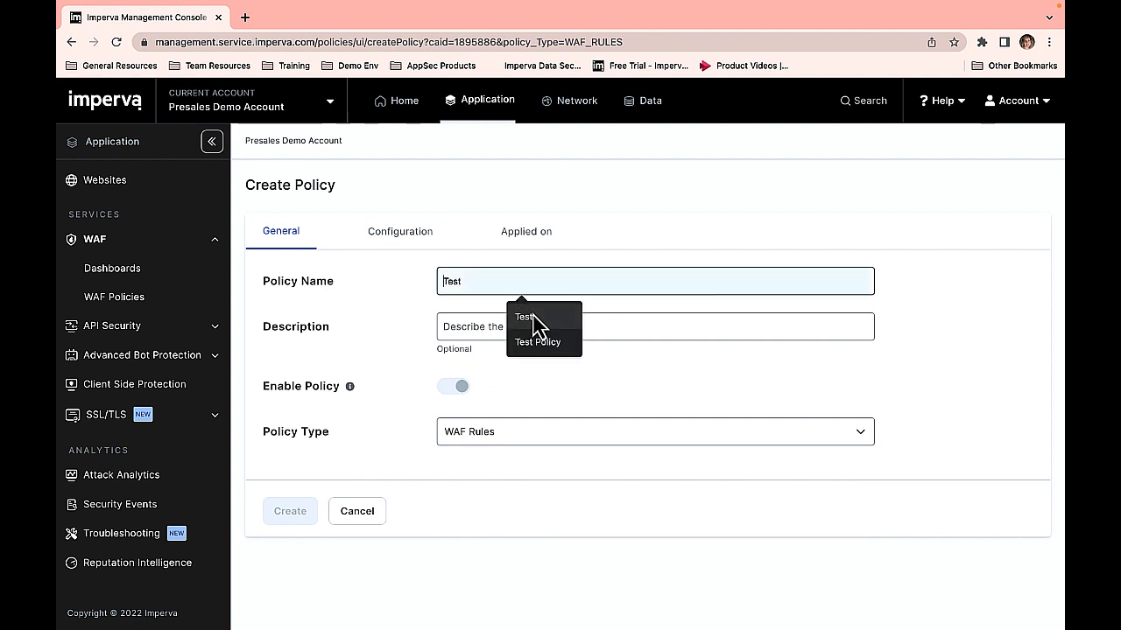
click(518, 316)
click(394, 231)
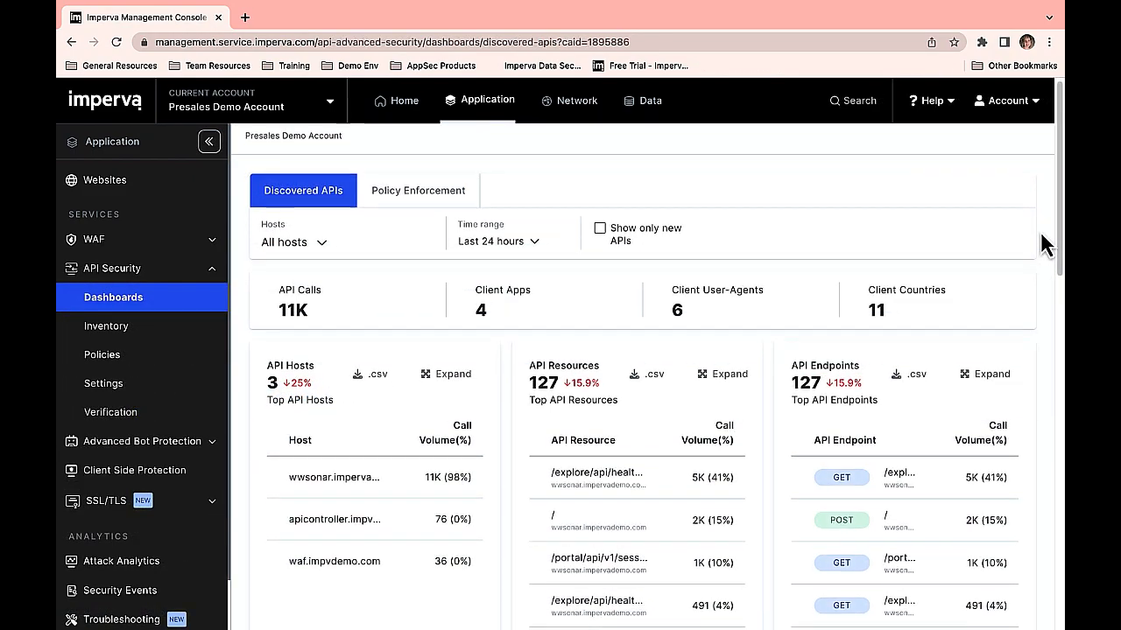
- Examine the API Security dashboard of discovered APIs, from hosts, resources and endpoints through data classification
scroll(1042, 245, down, 5)
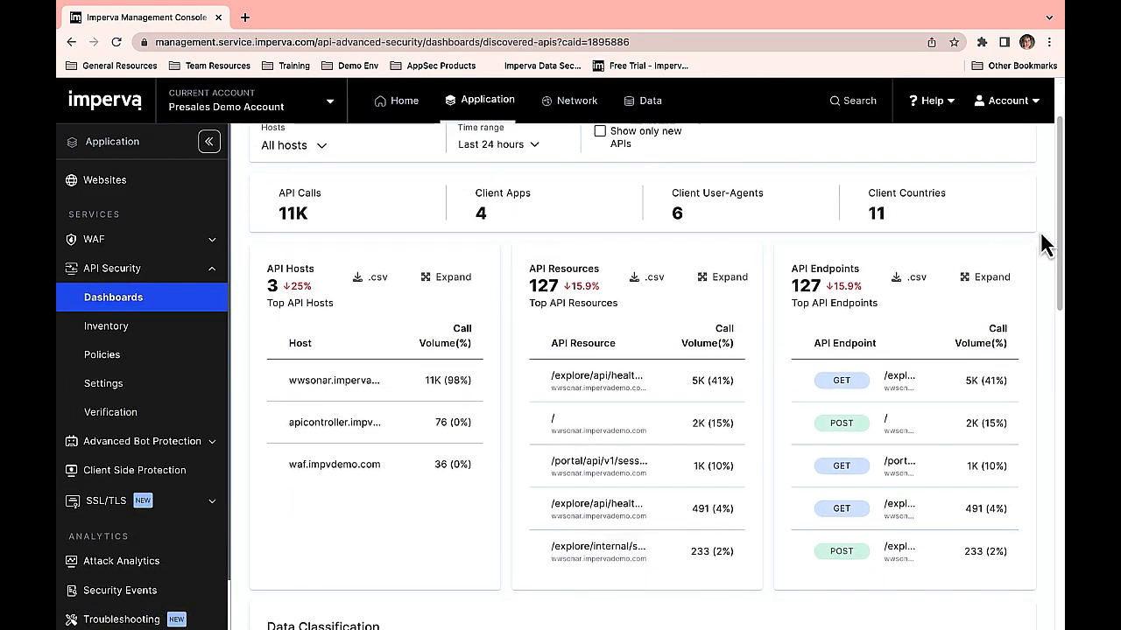
scroll(1042, 245, down, 5)
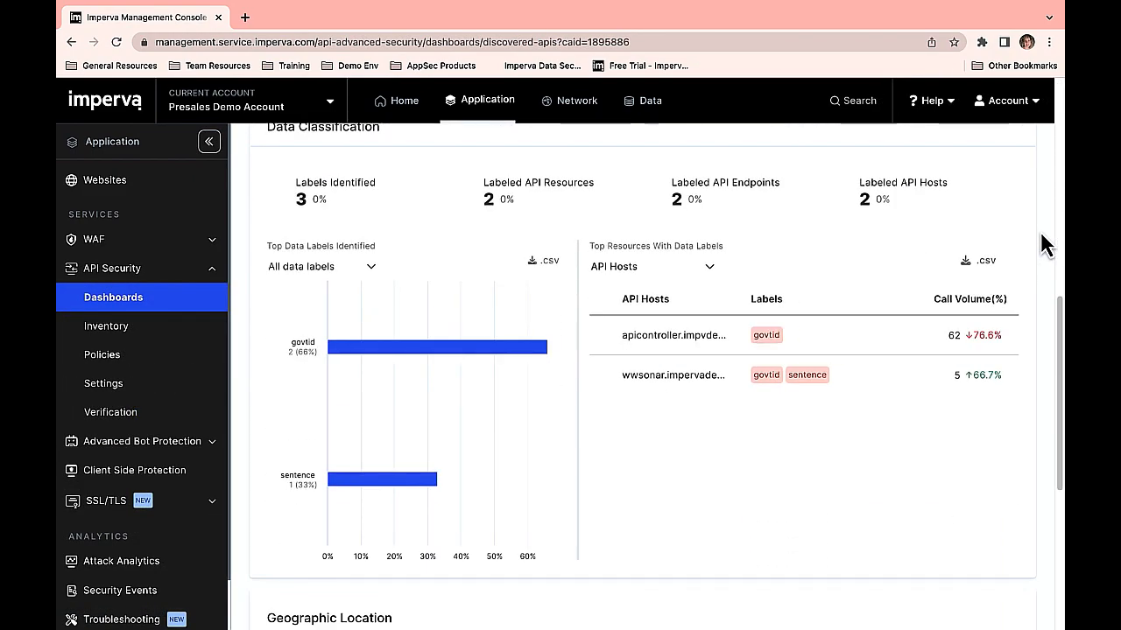